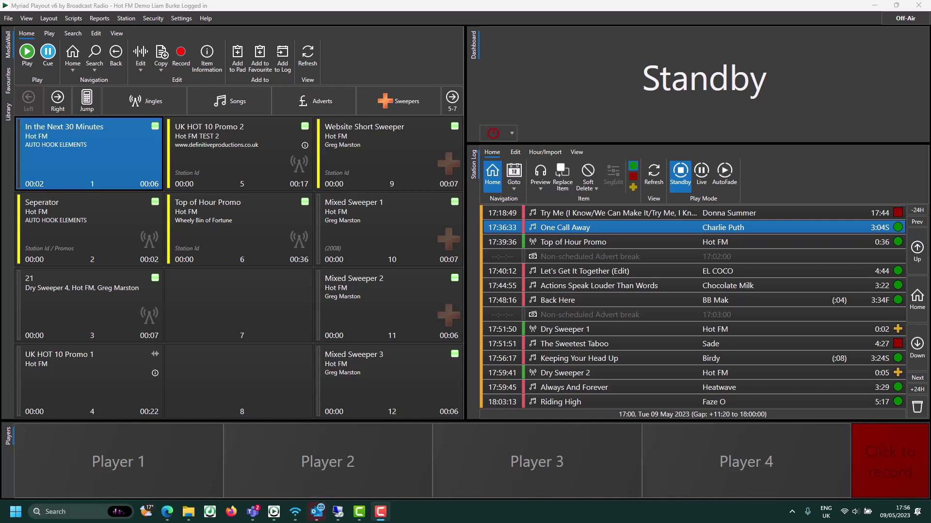
Step: Open the Jingles folder in File Explorer and drag the Separator jingle toward the media wall pads
{"action": "left_click", "coordinate": [187, 511]}
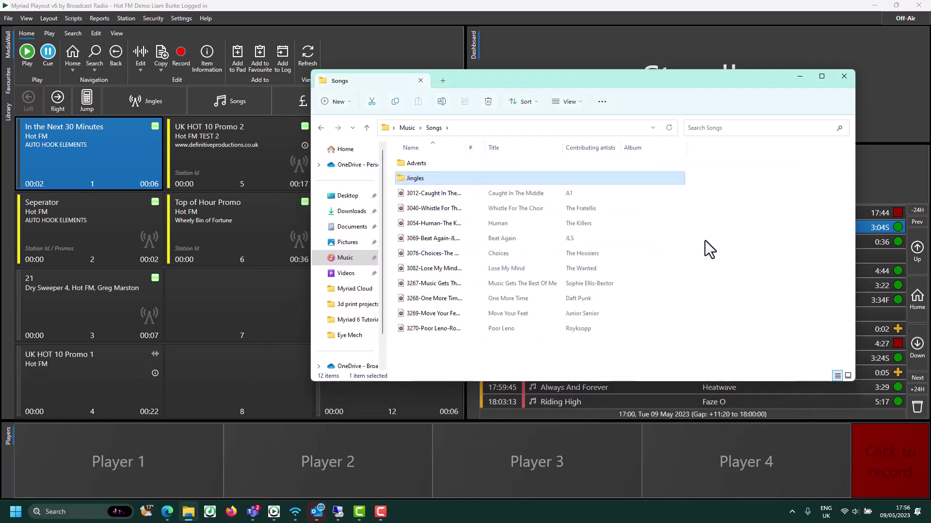
{"action": "double_click", "coordinate": [418, 178]}
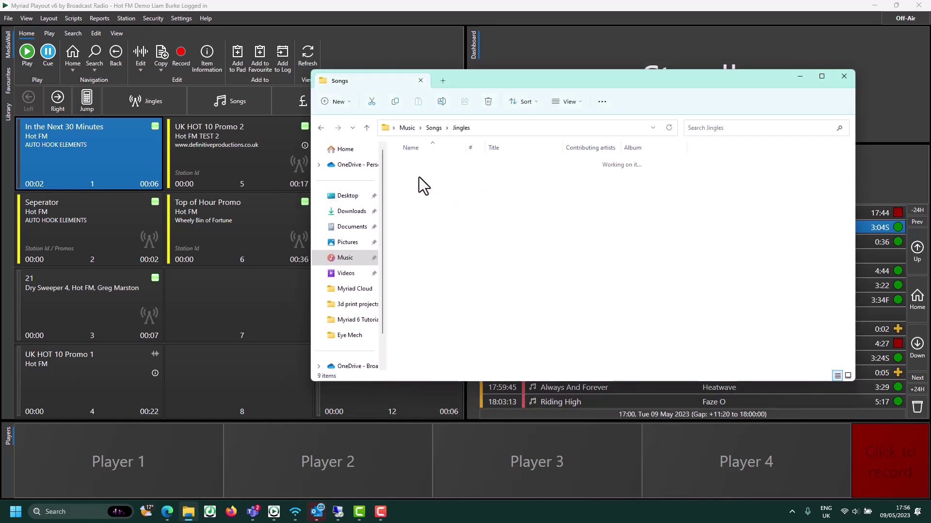
{"action": "left_click", "coordinate": [435, 163]}
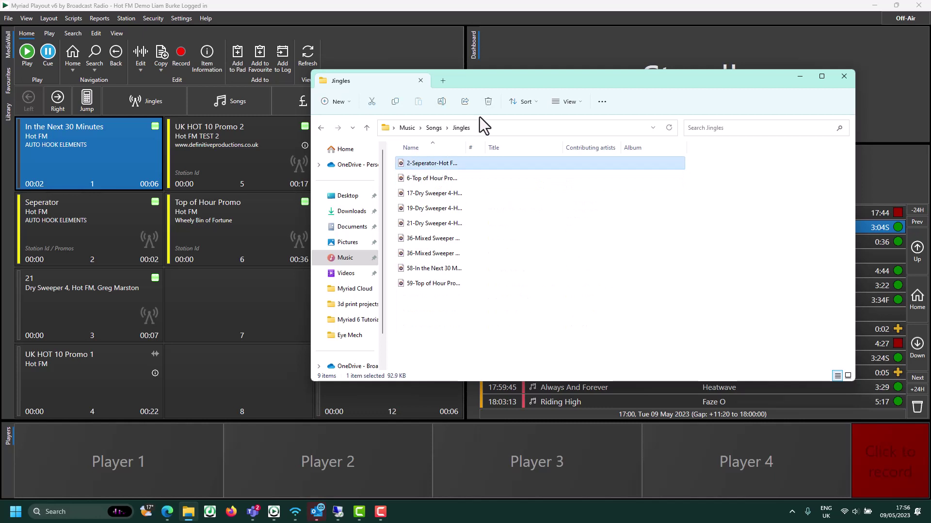
{"action": "left_click_drag", "start_coordinate": [508, 81], "coordinate": [572, 55]}
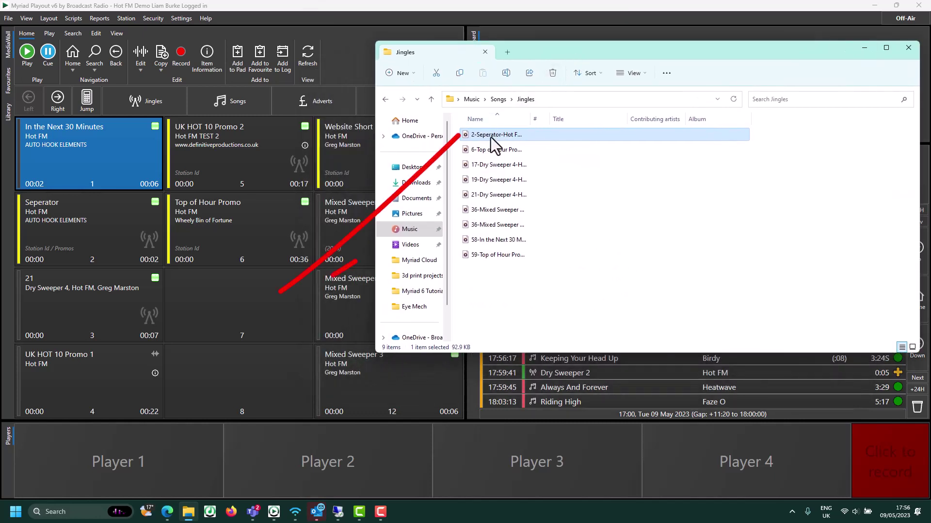
{"action": "left_click_drag", "start_coordinate": [490, 135], "coordinate": [239, 298]}
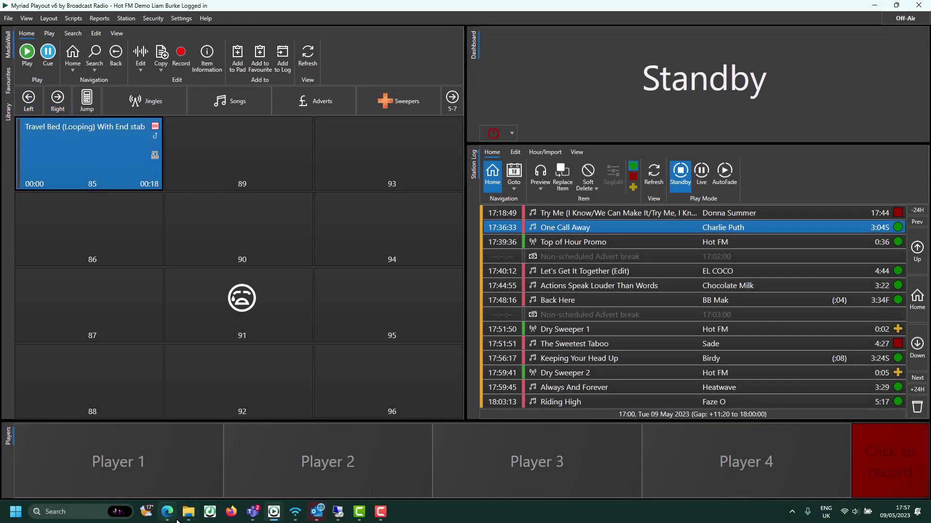
Step: Drag the Top of Hour Promo and three Dry Sweeper 4 jingles onto pads 86–89
{"action": "left_click", "coordinate": [189, 512]}
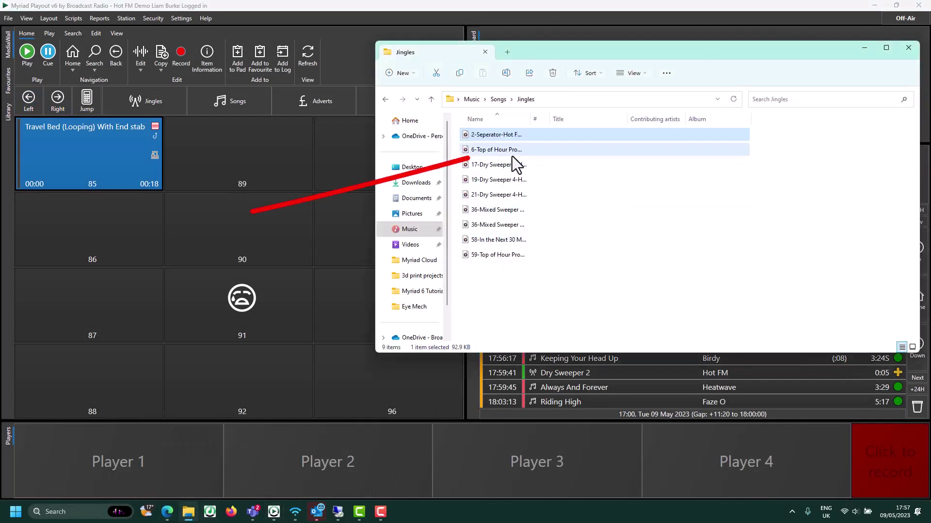
{"action": "left_click_drag", "start_coordinate": [512, 157], "coordinate": [88, 227]}
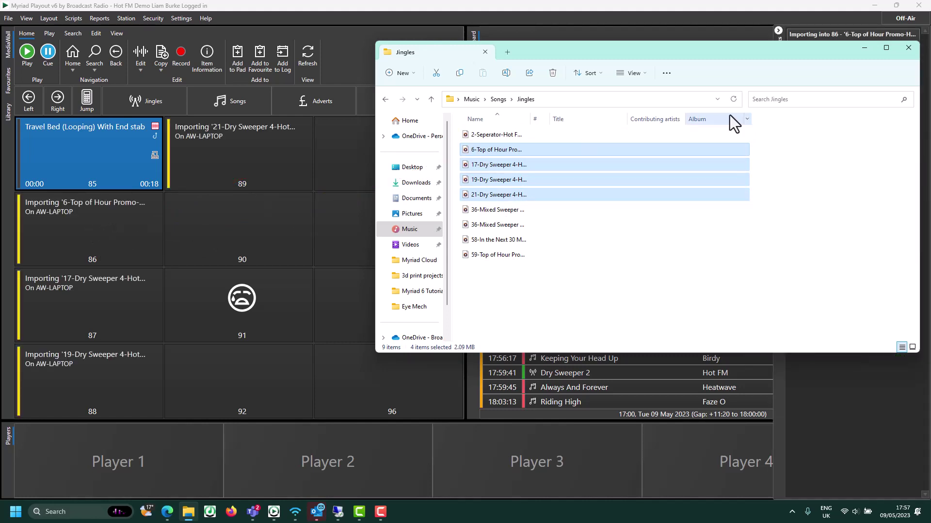
{"action": "left_click", "coordinate": [864, 49]}
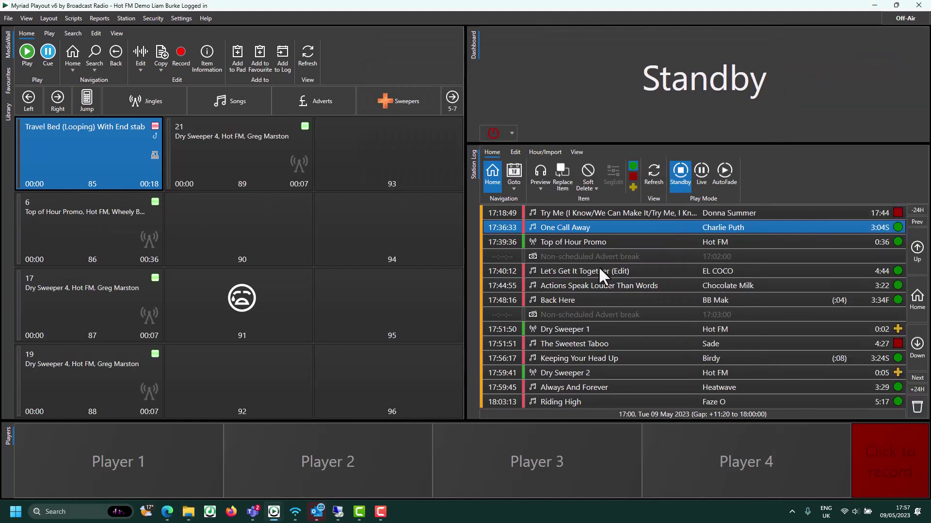
{"action": "left_click_drag", "start_coordinate": [598, 269], "coordinate": [600, 268]}
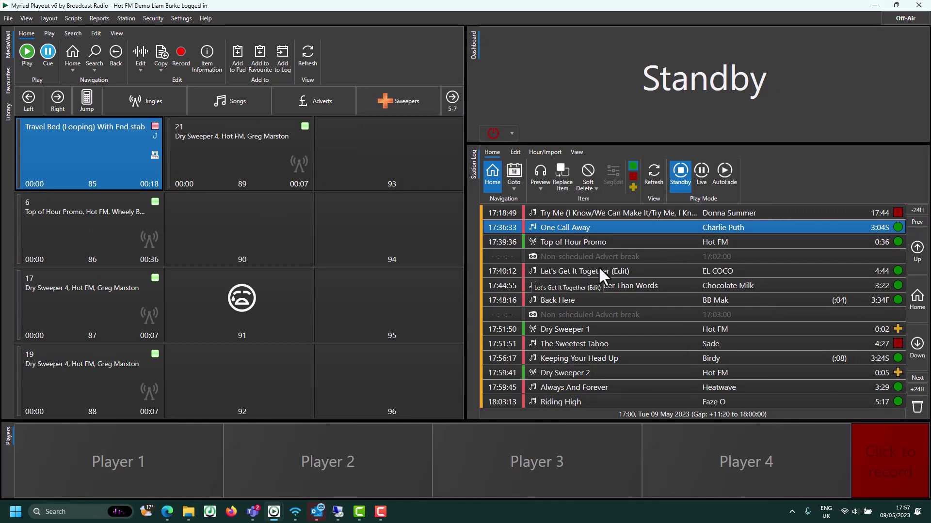
{"action": "left_click_drag", "start_coordinate": [600, 268], "coordinate": [115, 244]}
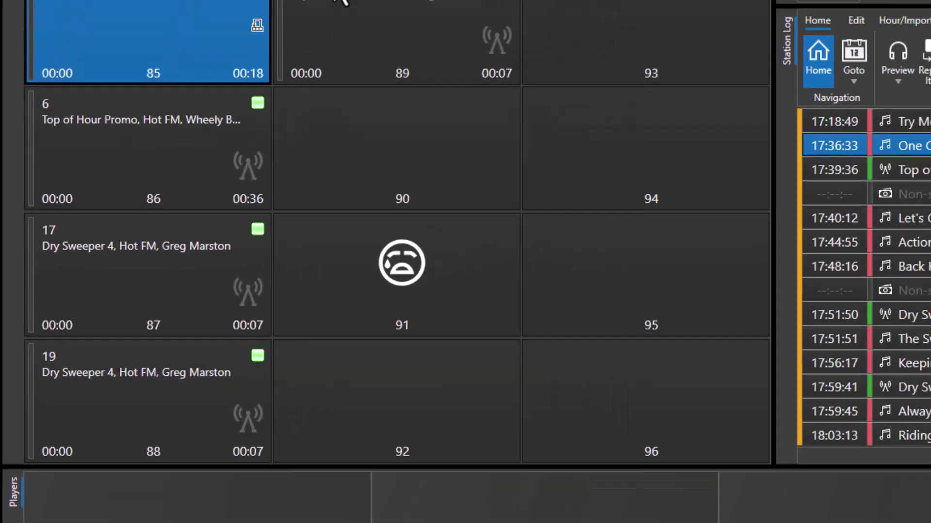
Step: On the Songs wall, jump from media ID 10000 to the next empty pad, 10080
{"action": "left_click", "coordinate": [217, 101]}
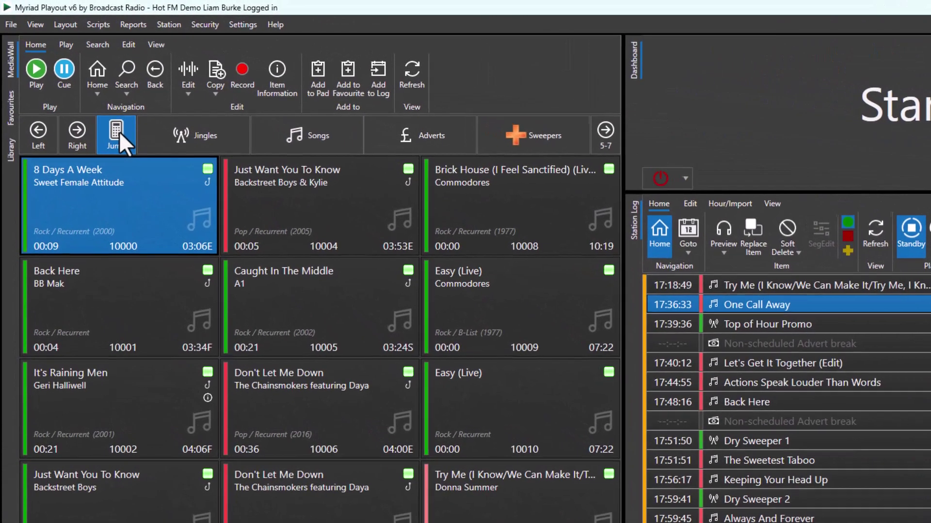
{"action": "left_click", "coordinate": [116, 136]}
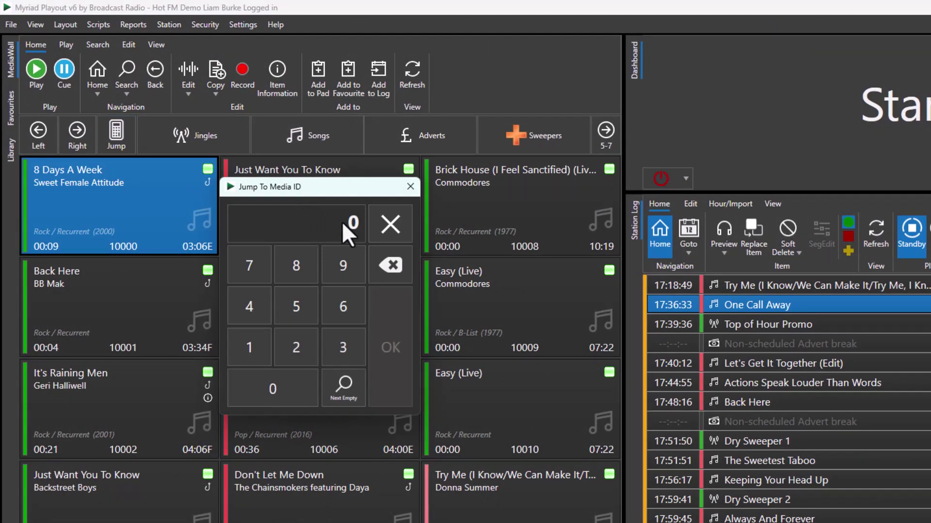
{"action": "type", "text": "10000"}
{"action": "left_click", "coordinate": [351, 382]}
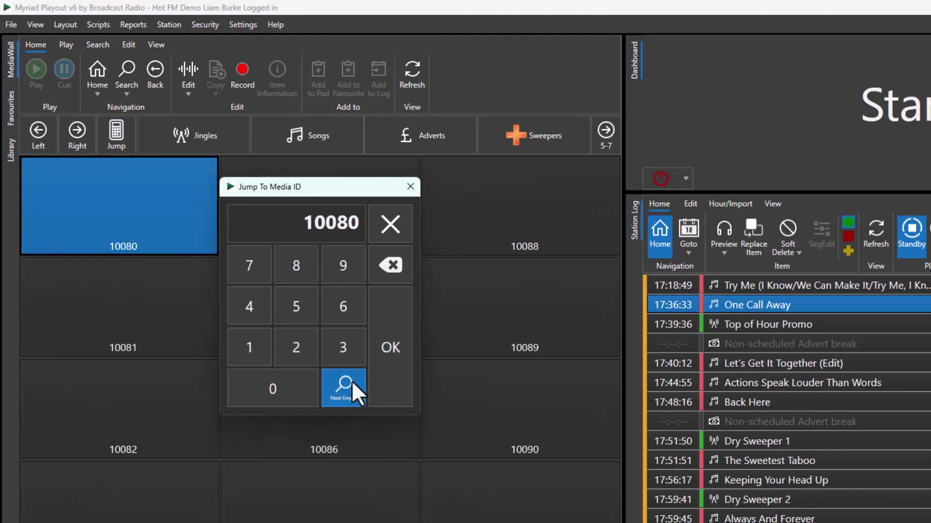
{"action": "left_click", "coordinate": [407, 349]}
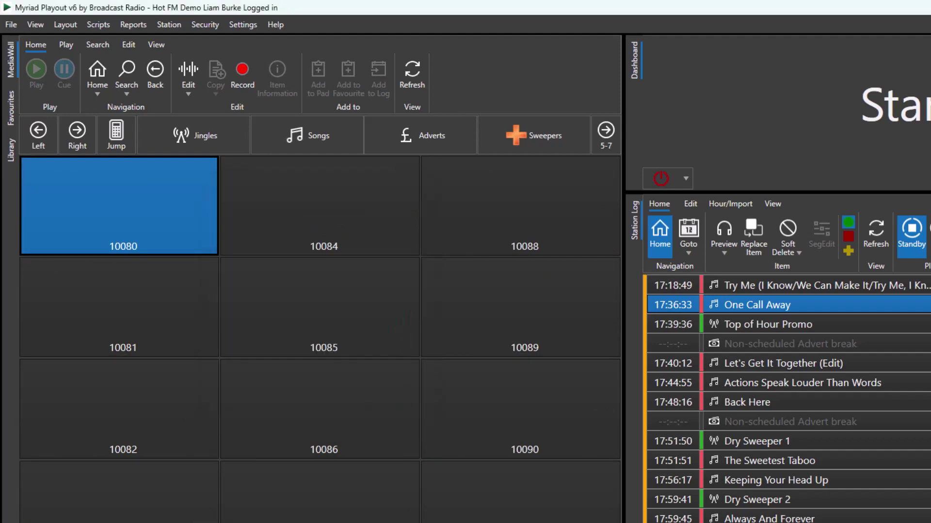
Step: Drag 3040-Whistle For The Choir from the Songs folder onto pad 10080
{"action": "key", "text": "alt+Tab"}
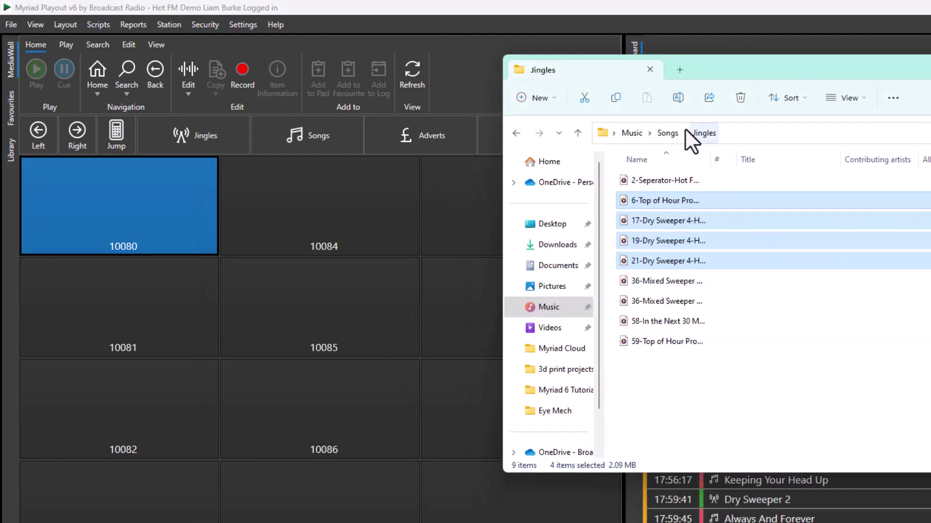
{"action": "left_click", "coordinate": [669, 132]}
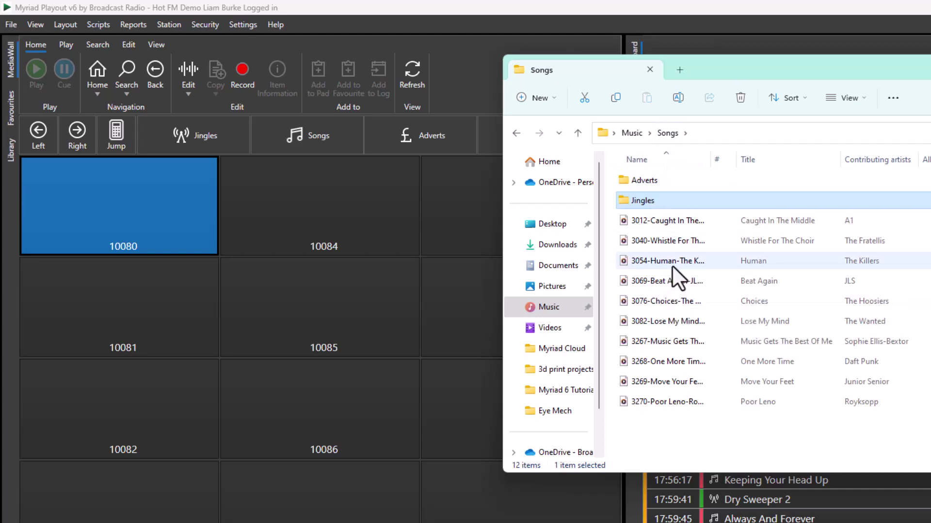
{"action": "left_click_drag", "start_coordinate": [667, 239], "coordinate": [115, 187]}
{"action": "key", "text": "alt+Tab"}
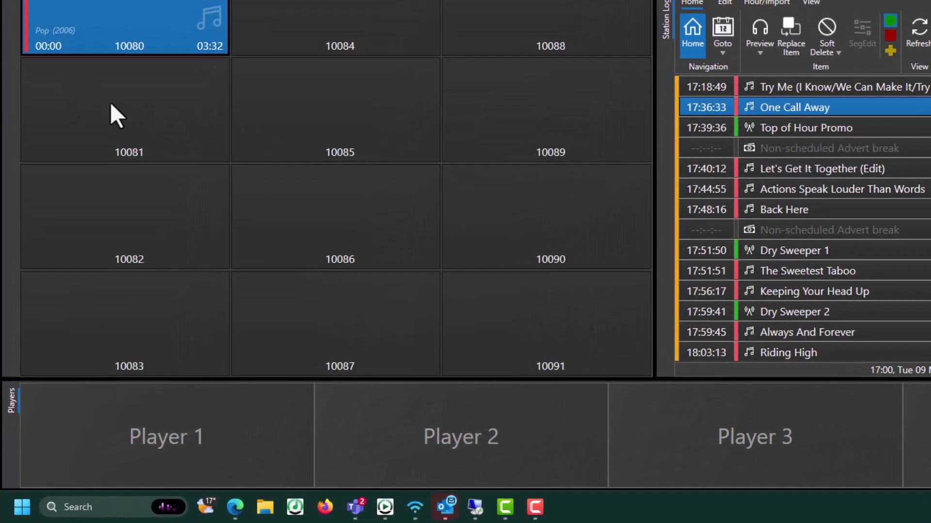
Step: Start the Import Wizard on pad 10081 and add songs 3272–3274, beginning with Lately
{"action": "right_click", "coordinate": [111, 104]}
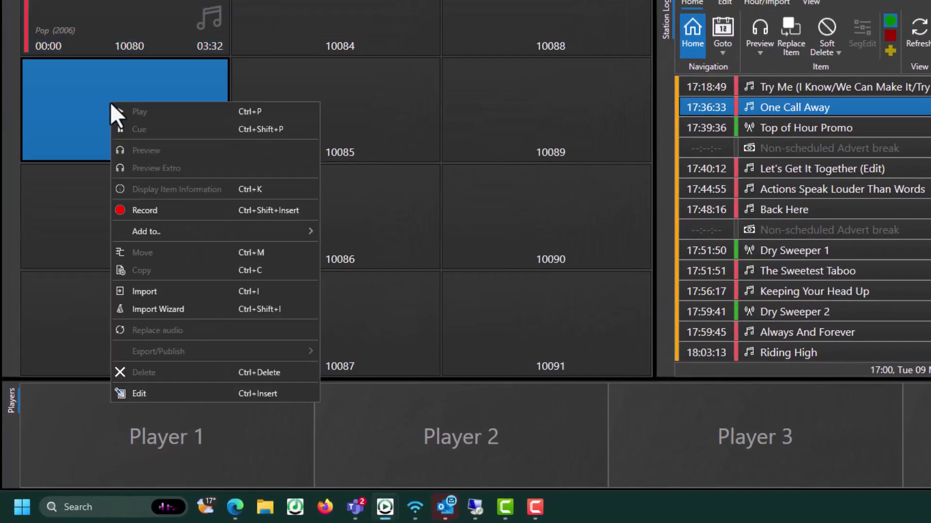
{"action": "left_click", "coordinate": [219, 309]}
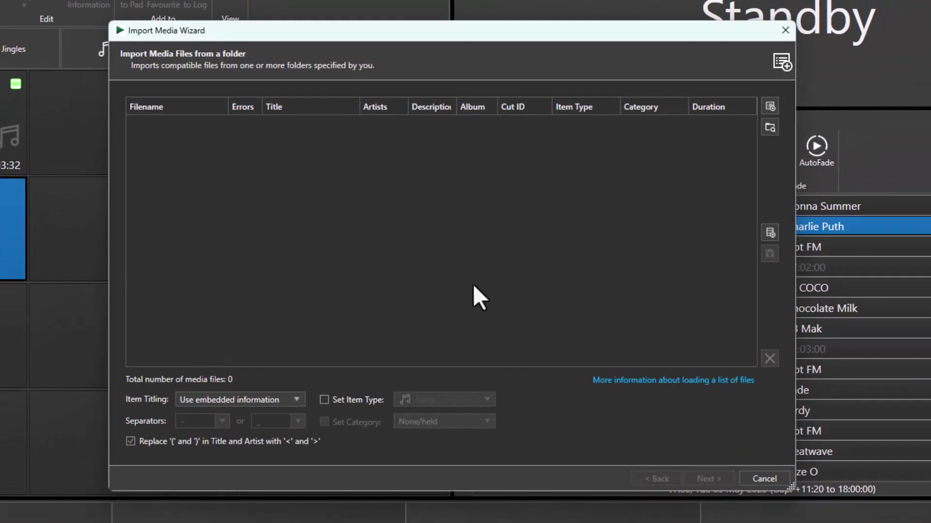
{"action": "left_click", "coordinate": [769, 105]}
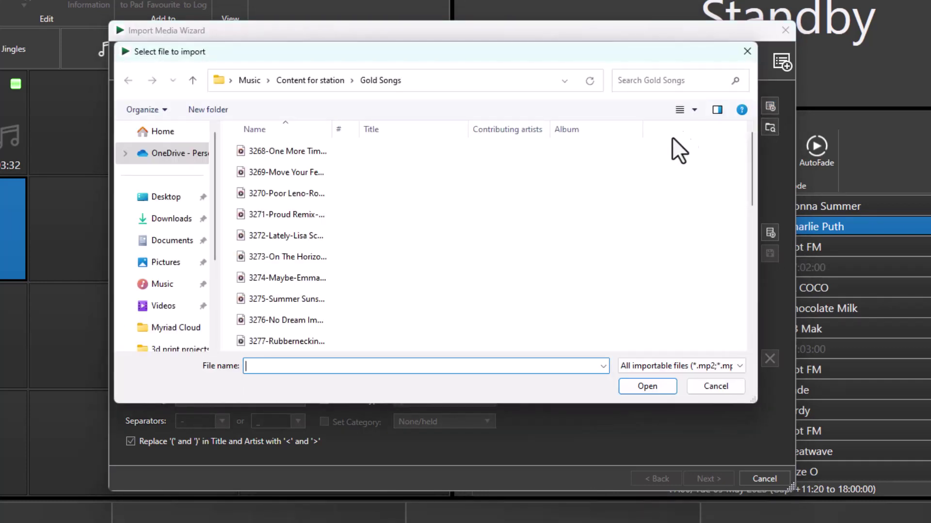
{"action": "left_click", "coordinate": [302, 234]}
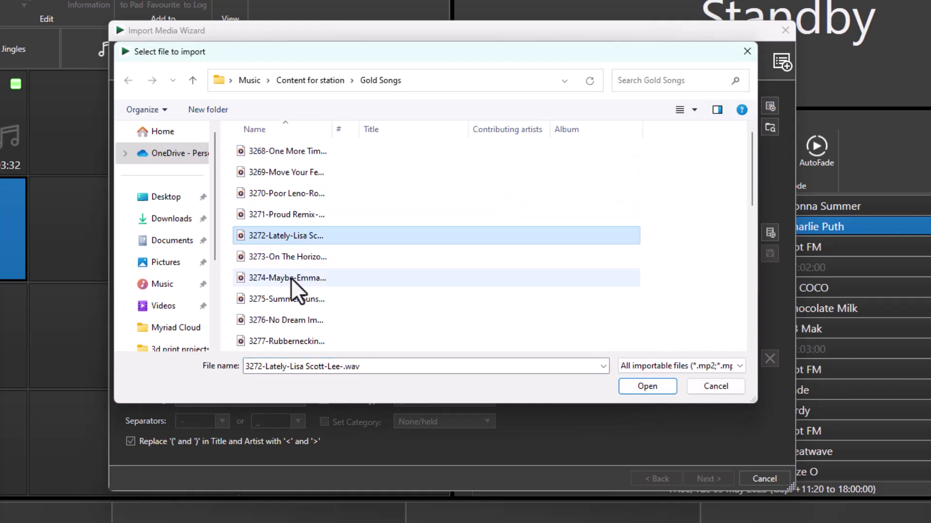
{"action": "left_click", "coordinate": [290, 278], "text": "shift"}
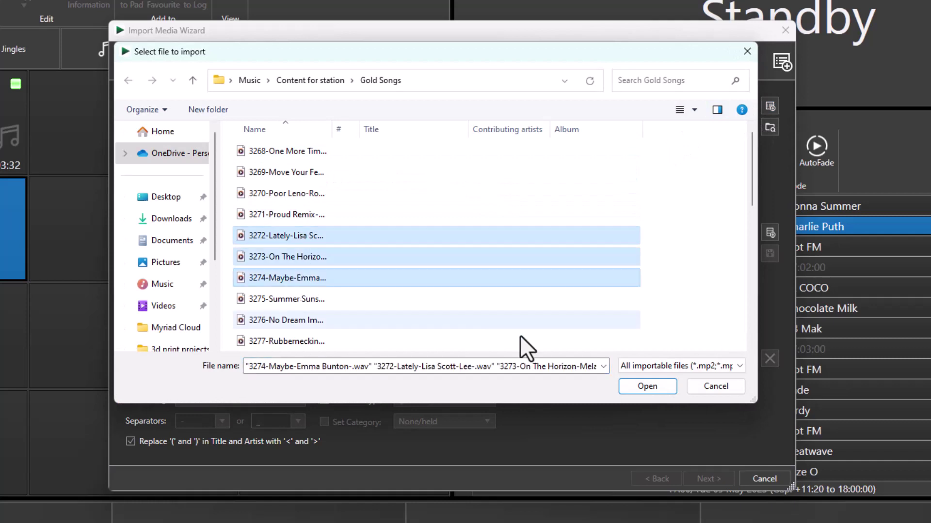
{"action": "left_click", "coordinate": [644, 385]}
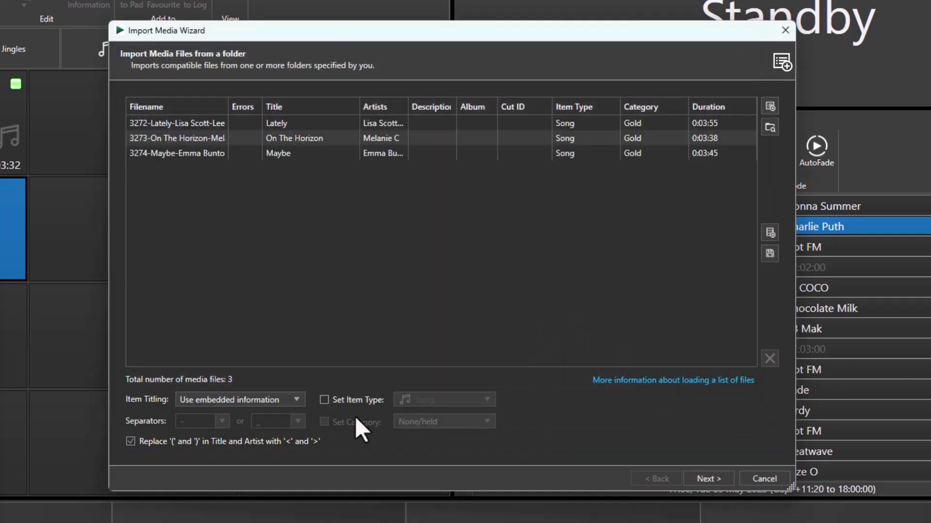
Step: Set all three songs to item type Song and category Pop, and choose a specific audio format
{"action": "left_click", "coordinate": [330, 401]}
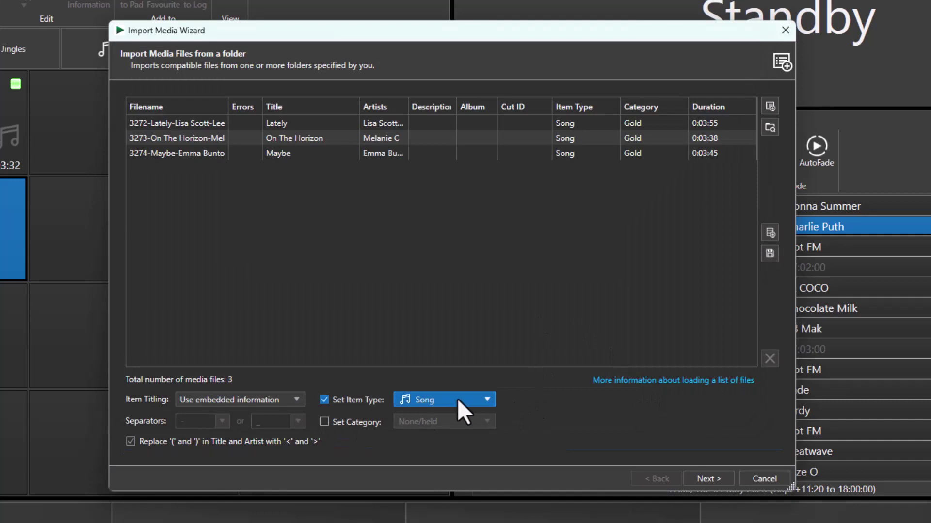
{"action": "left_click", "coordinate": [345, 422]}
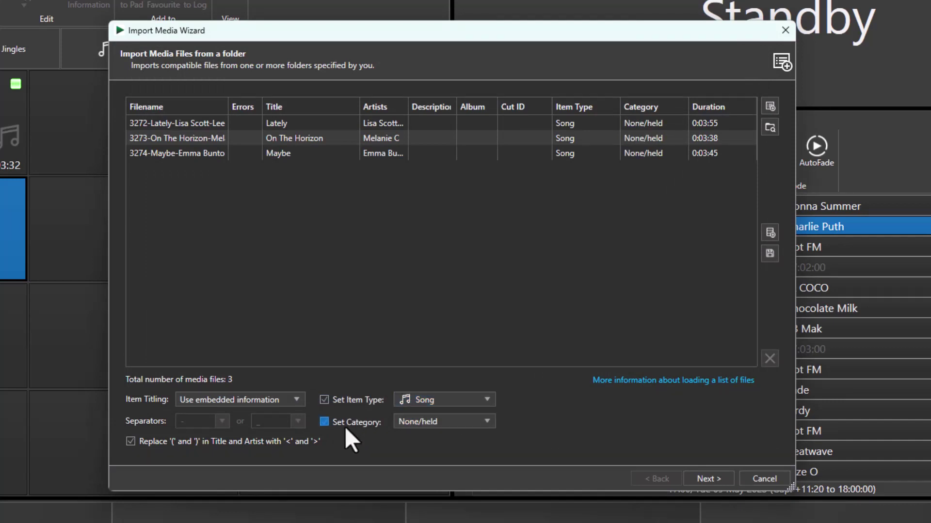
{"action": "left_click", "coordinate": [446, 421]}
{"action": "scroll", "coordinate": [421, 495], "scroll_direction": "down", "scroll_amount": 1}
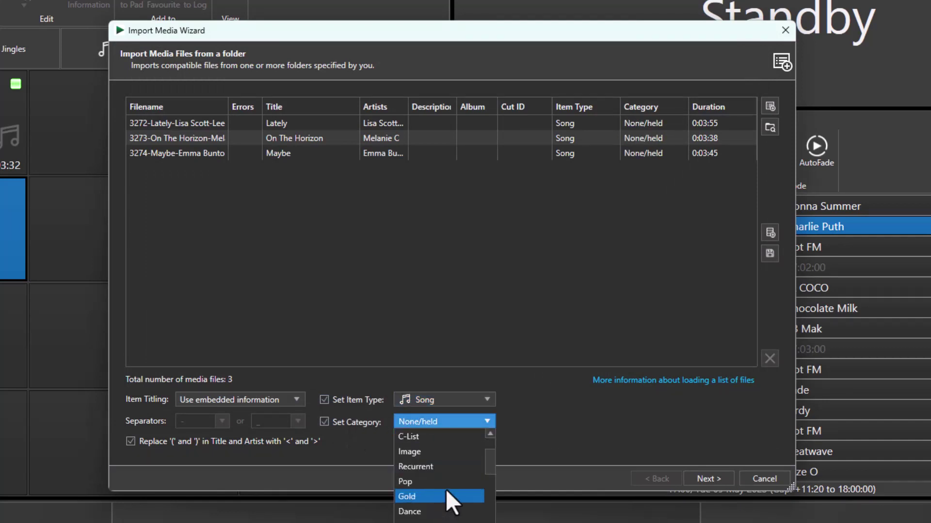
{"action": "left_click", "coordinate": [419, 483]}
{"action": "left_click", "coordinate": [721, 492]}
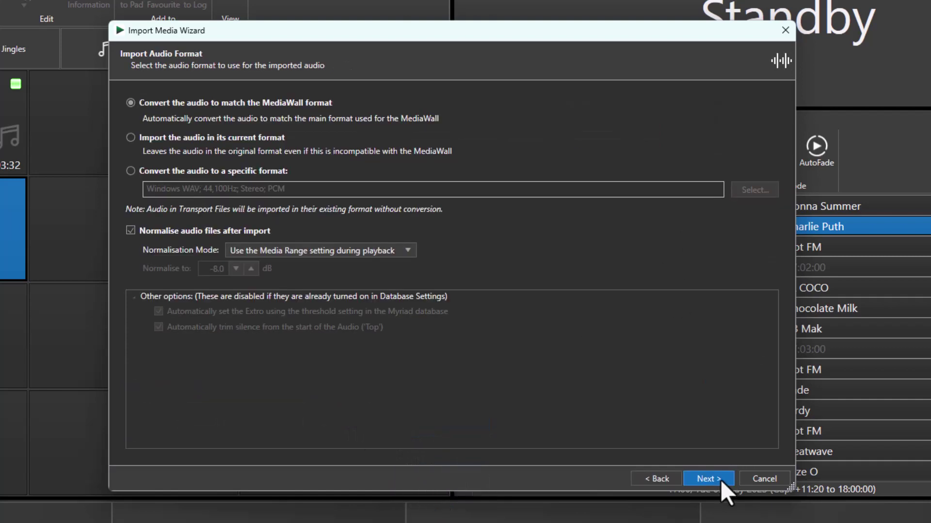
{"action": "left_click", "coordinate": [485, 189]}
{"action": "left_click", "coordinate": [714, 479]}
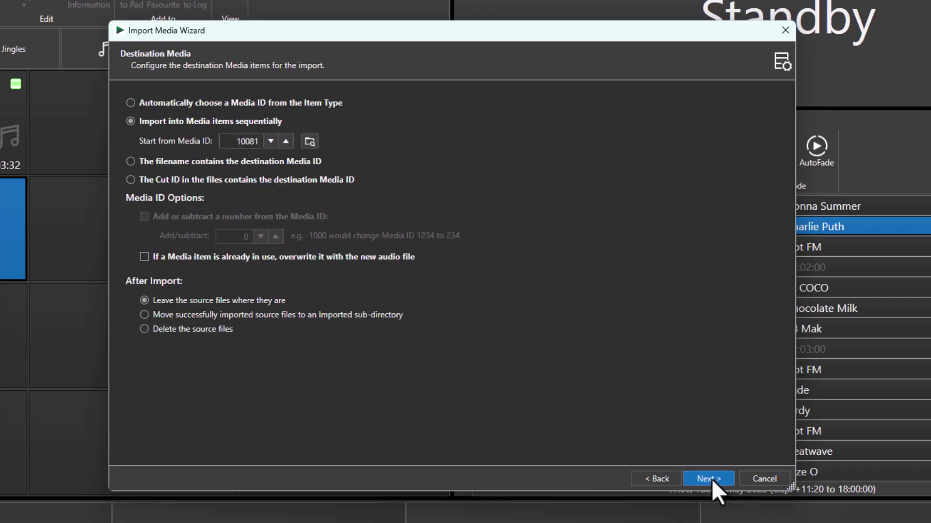
Step: Search the database for duplicates and confirm none were found
{"action": "left_click", "coordinate": [712, 479]}
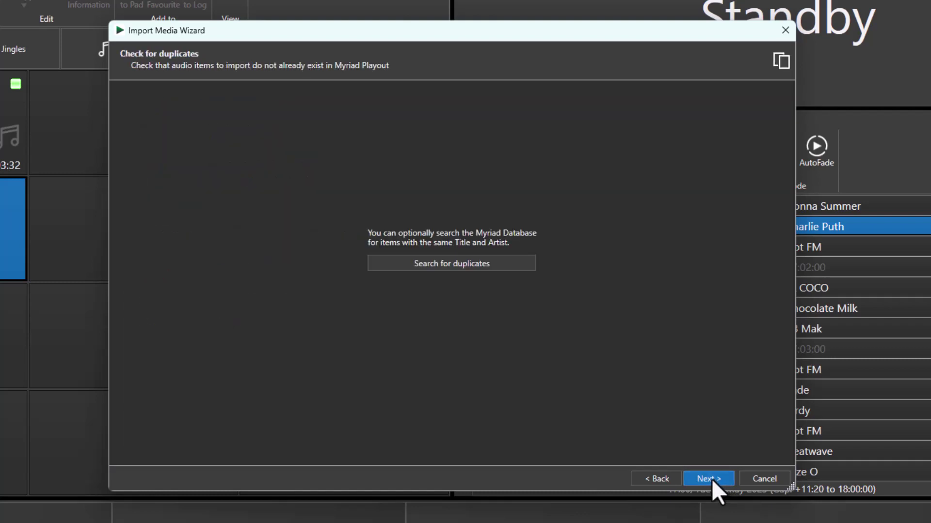
{"action": "left_click", "coordinate": [452, 267]}
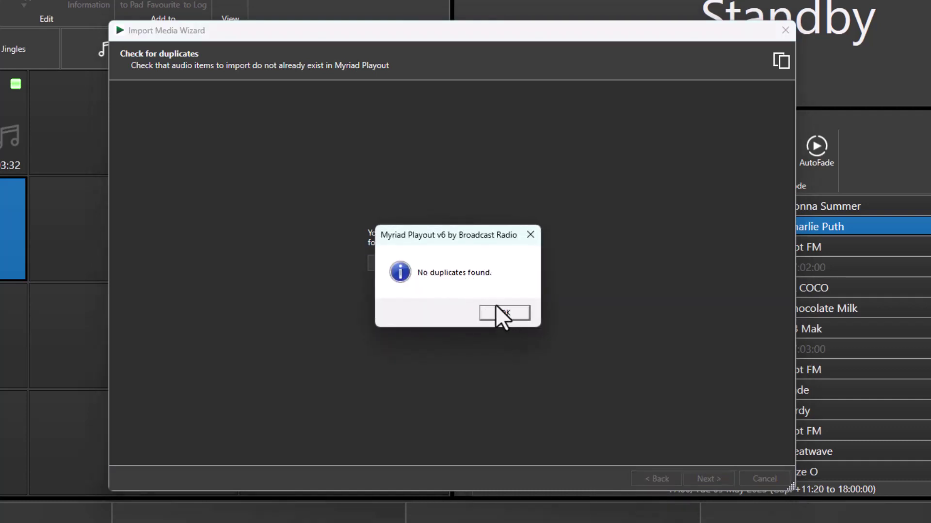
{"action": "left_click", "coordinate": [503, 313]}
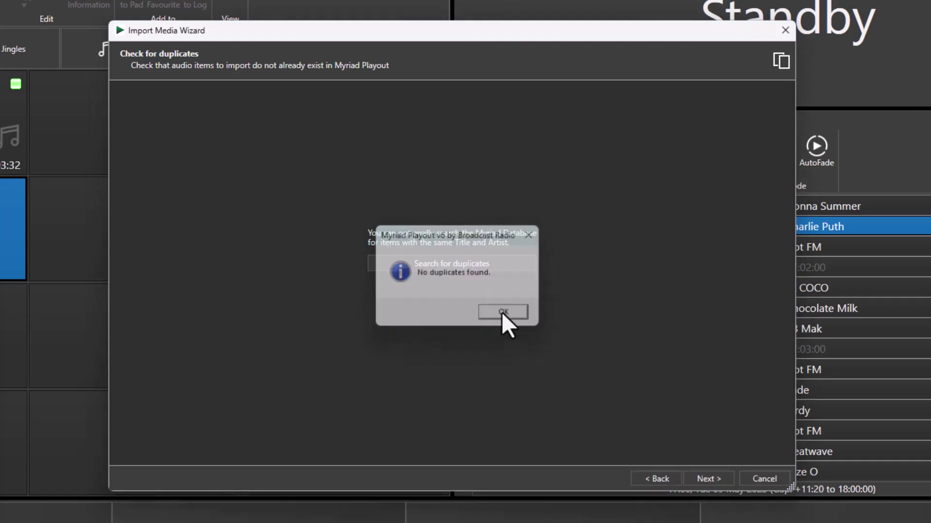
{"action": "left_click", "coordinate": [710, 477]}
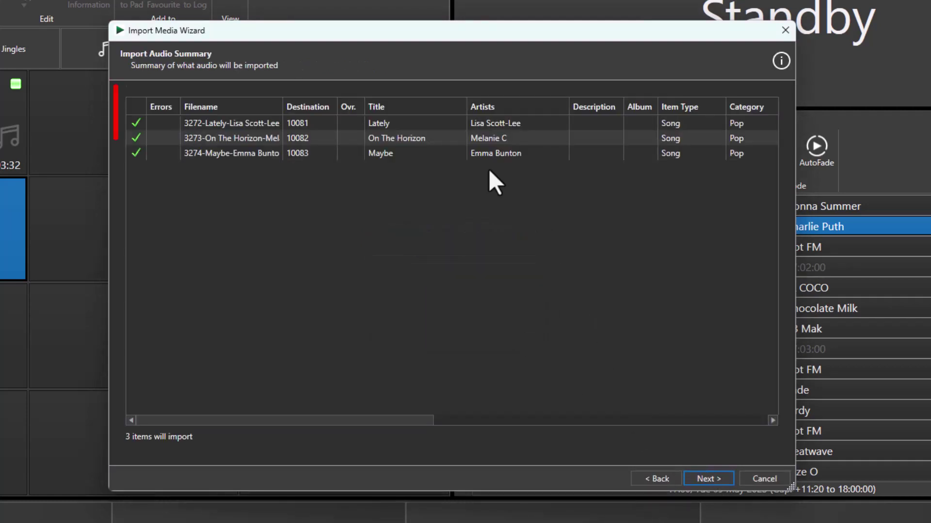
Step: Review Lately, On The Horizon and Maybe in the import summary, then confirm the import
{"action": "left_click", "coordinate": [452, 136]}
{"action": "left_click", "coordinate": [432, 126]}
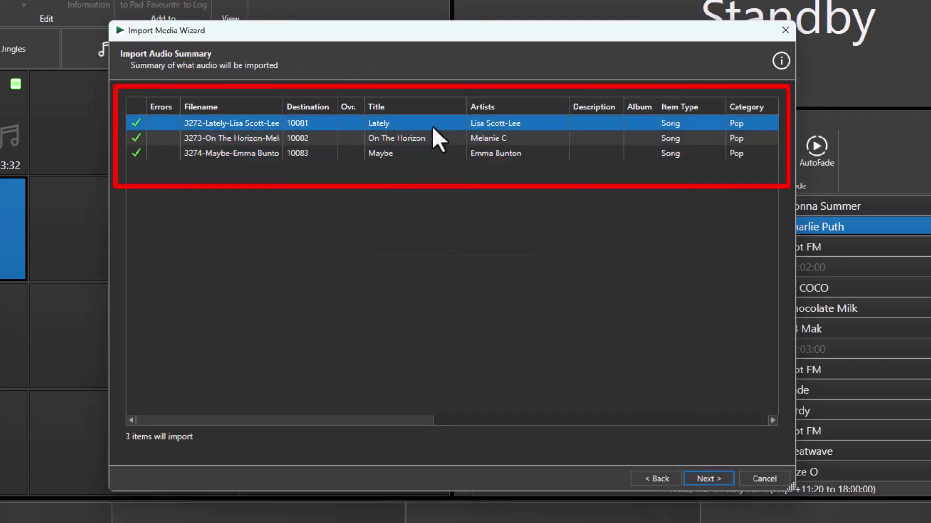
{"action": "left_click", "coordinate": [319, 132]}
{"action": "left_click", "coordinate": [417, 154]}
{"action": "left_click", "coordinate": [459, 127]}
{"action": "left_click", "coordinate": [470, 135]}
{"action": "left_click", "coordinate": [464, 152]}
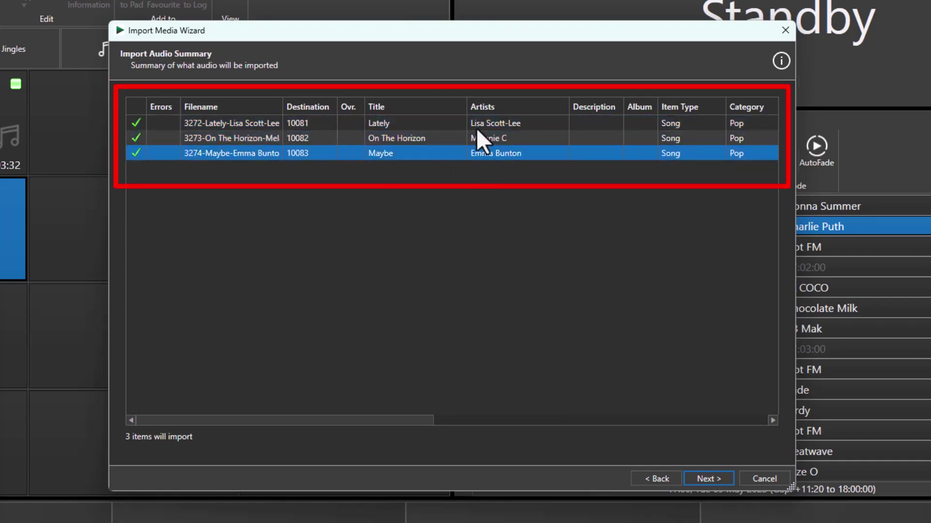
{"action": "left_click", "coordinate": [454, 121]}
{"action": "left_click", "coordinate": [670, 135]}
{"action": "left_click", "coordinate": [673, 128]}
{"action": "left_click", "coordinate": [757, 151]}
{"action": "left_click", "coordinate": [759, 154], "text": "ctrl"}
{"action": "left_click", "coordinate": [706, 477]}
{"action": "left_click", "coordinate": [456, 314]}
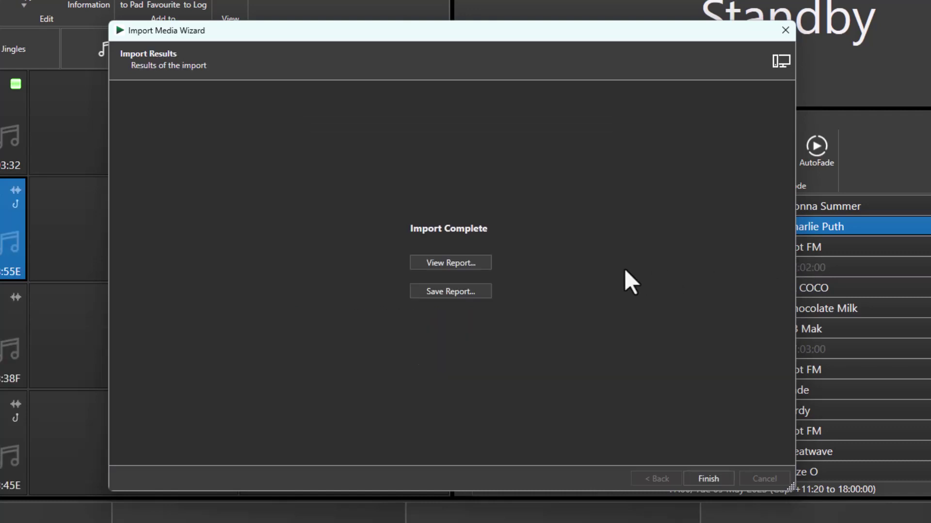
Step: View the import report, finish the wizard, and inspect the Lately, On The Horizon and Maybe pads
{"action": "left_click", "coordinate": [466, 262]}
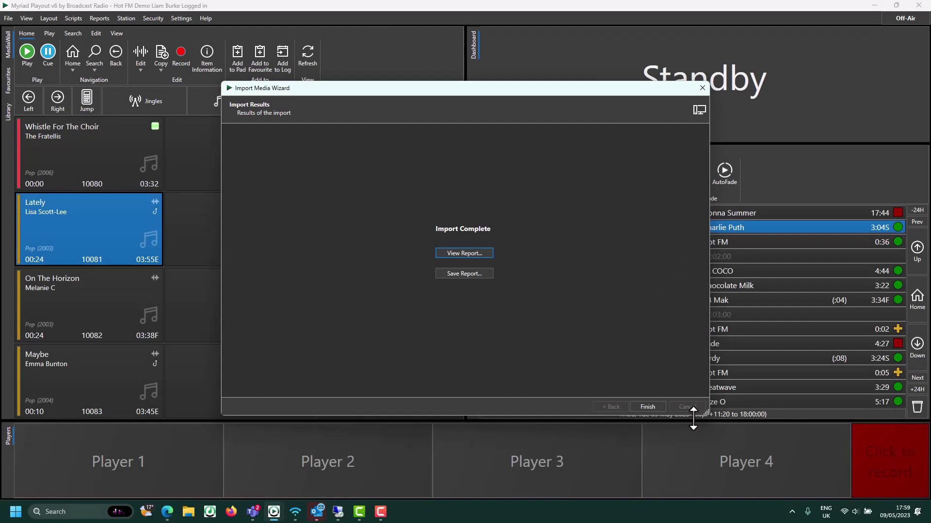
{"action": "left_click", "coordinate": [649, 407]}
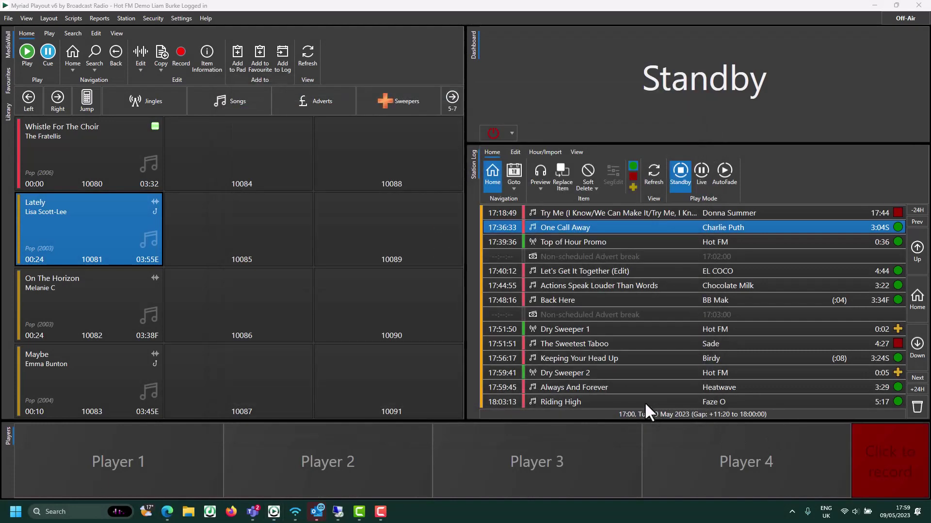
{"action": "left_click", "coordinate": [141, 303]}
{"action": "left_click", "coordinate": [131, 361]}
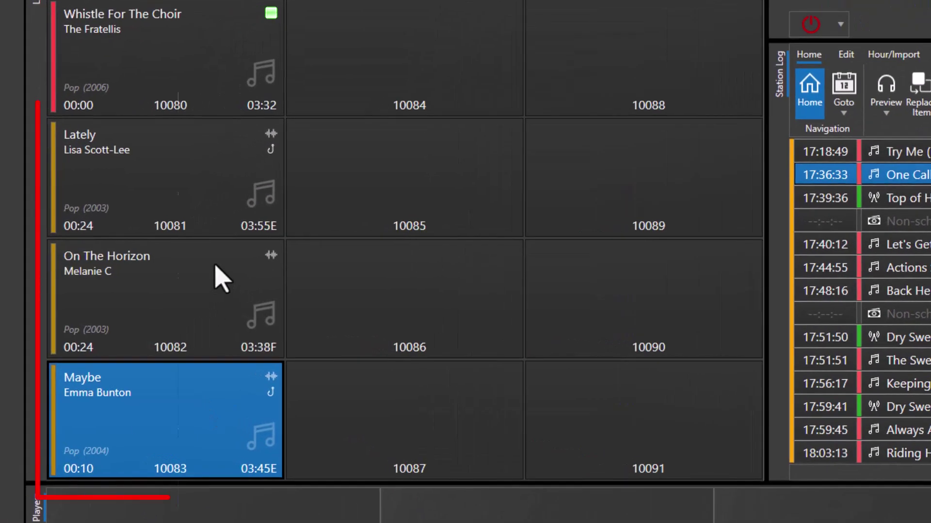
{"action": "left_click", "coordinate": [188, 199]}
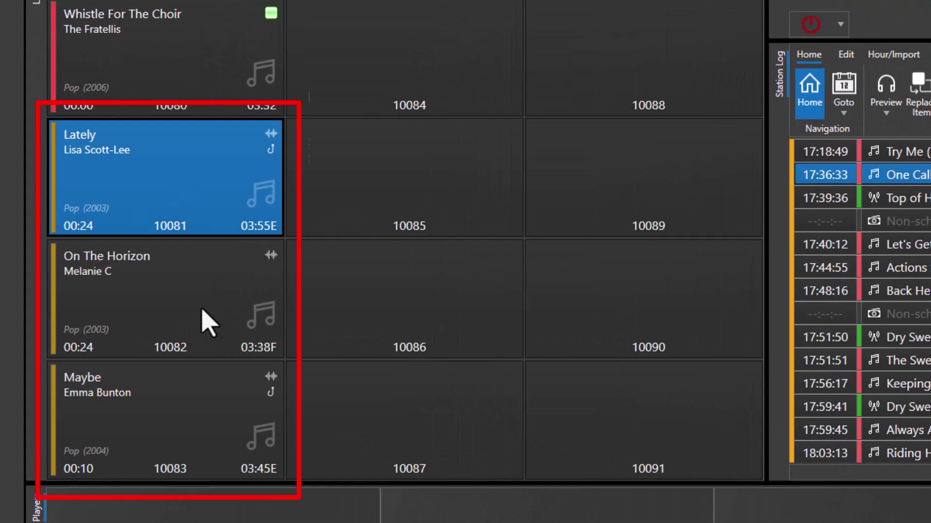
{"action": "left_click", "coordinate": [188, 424]}
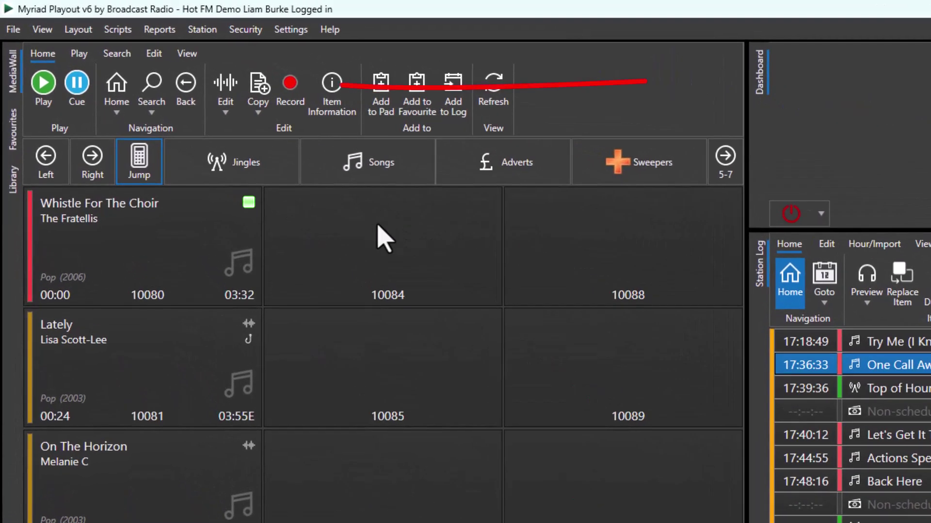
{"action": "left_click", "coordinate": [383, 238]}
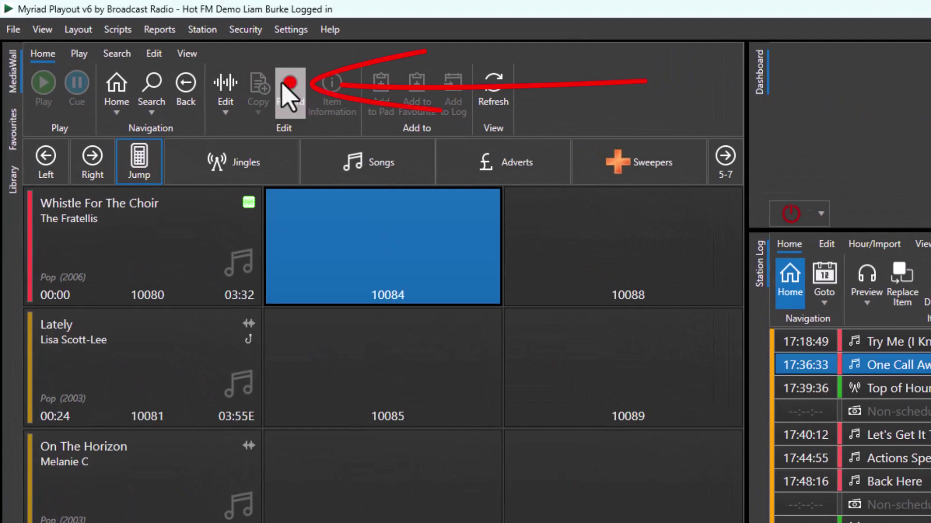
{"action": "right_click", "coordinate": [369, 226]}
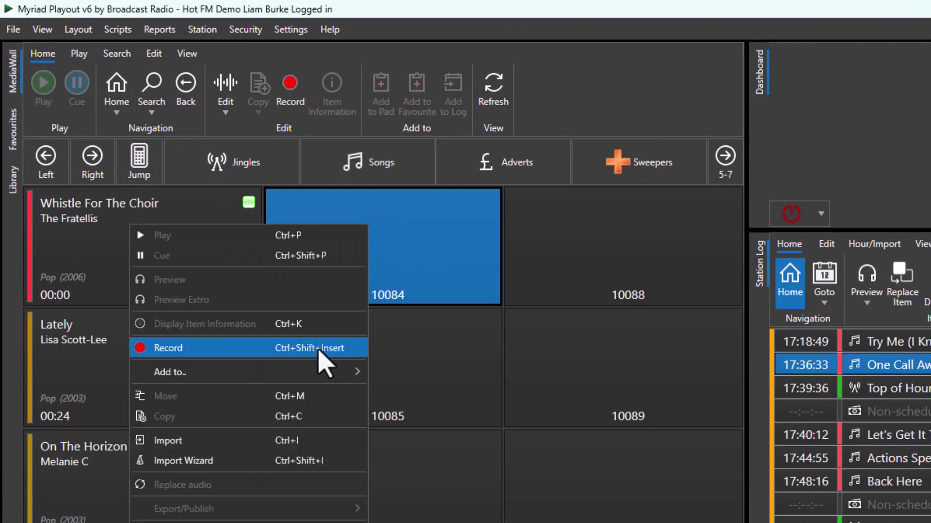
{"action": "left_click", "coordinate": [592, 485]}
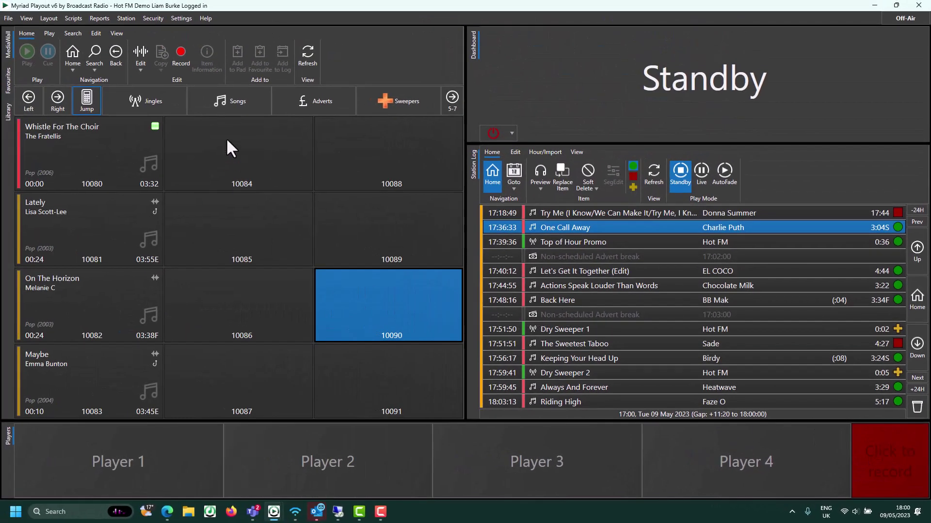
{"action": "left_click", "coordinate": [223, 143]}
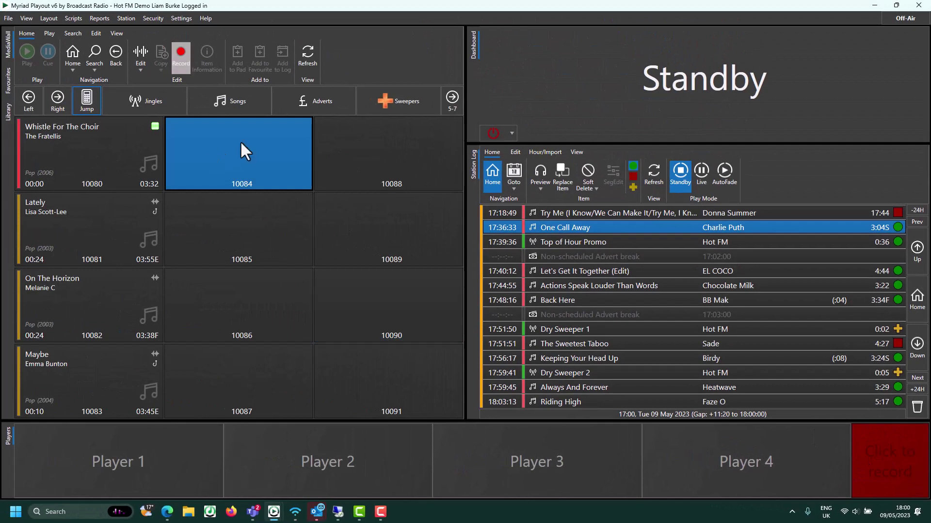
{"action": "right_click", "coordinate": [242, 168]}
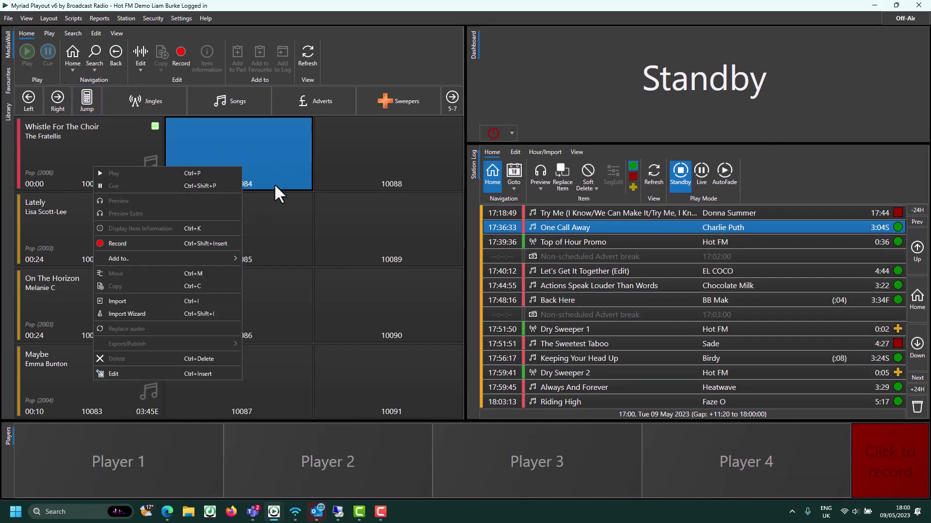
Step: Record an 11-second voice clip in the Players panel and save it to pad 4024
{"action": "left_click", "coordinate": [289, 235]}
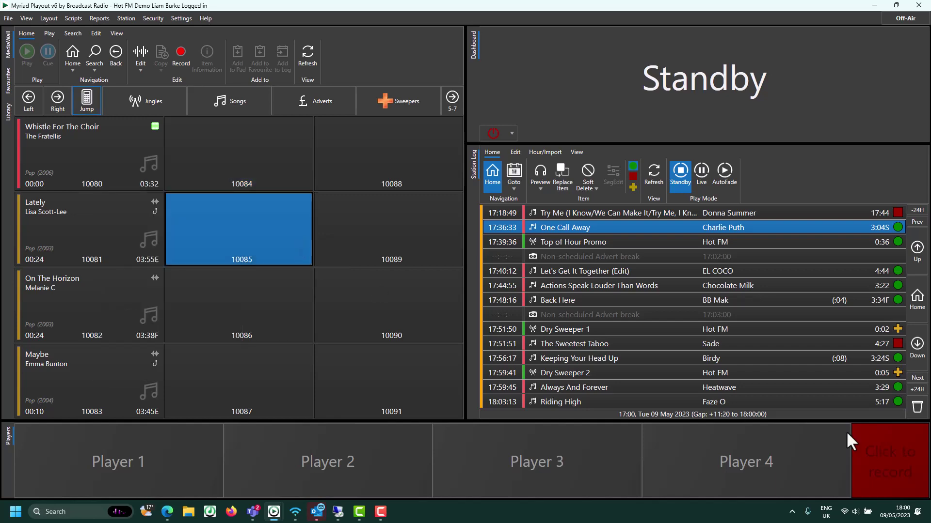
{"action": "left_click", "coordinate": [888, 458]}
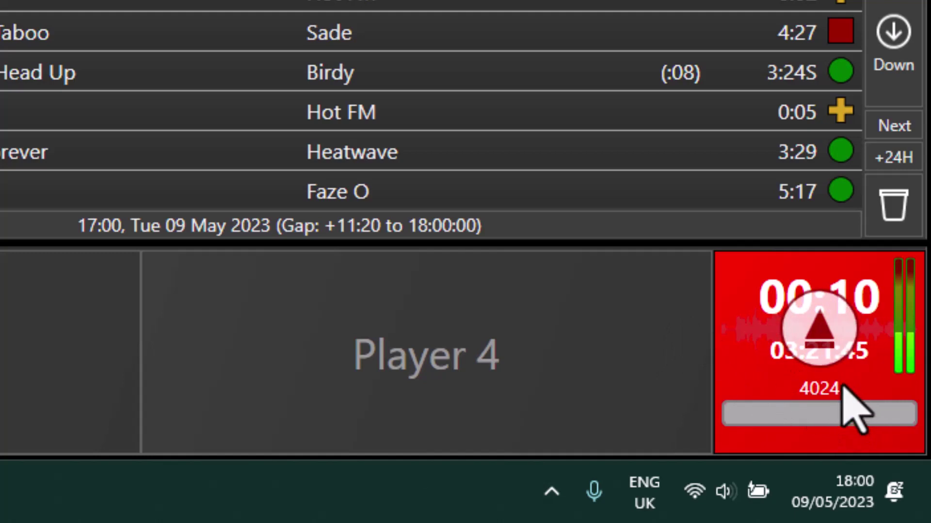
{"action": "left_click", "coordinate": [824, 341]}
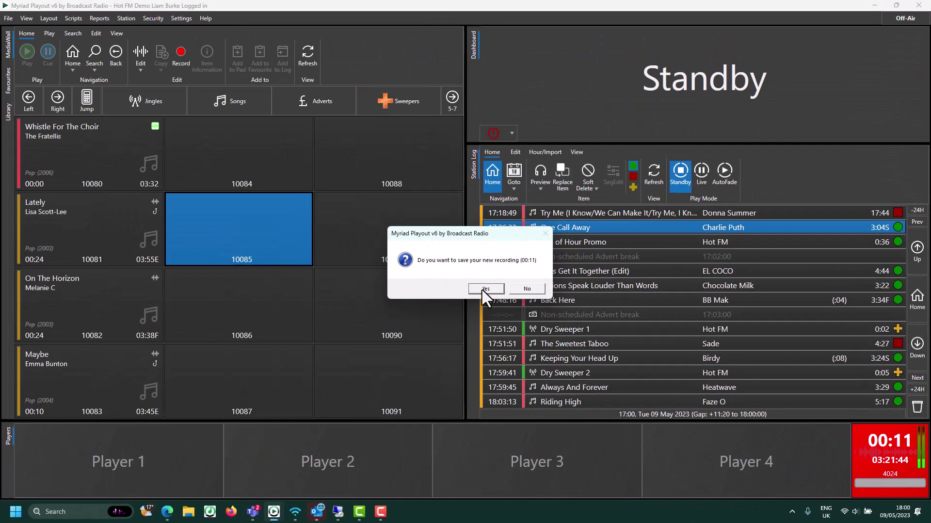
{"action": "left_click", "coordinate": [482, 290]}
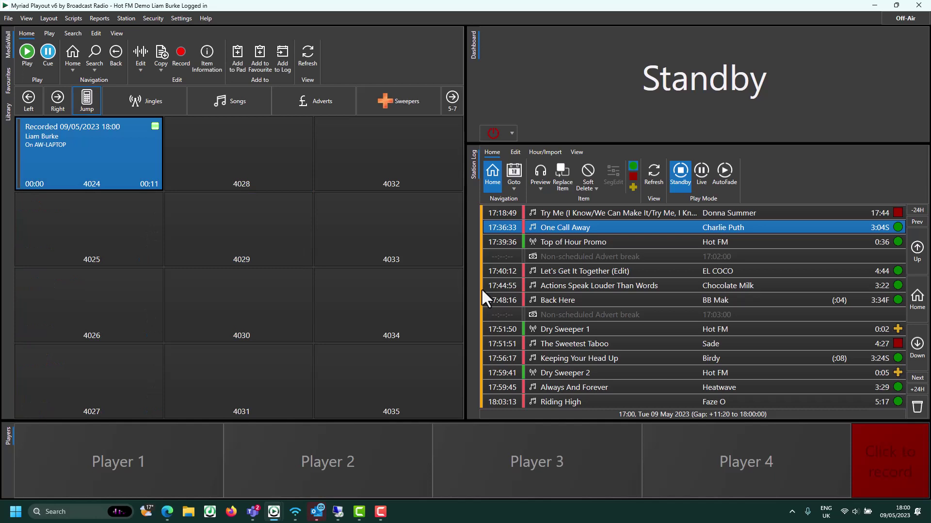